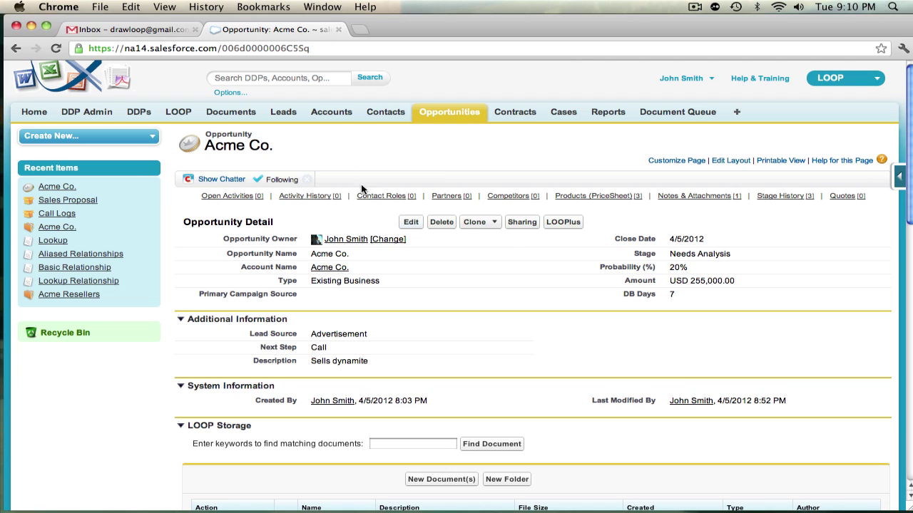
# Step: Open the Sales Proposal DDP and start creating a new delivery option for it
pyautogui.click(139, 114)
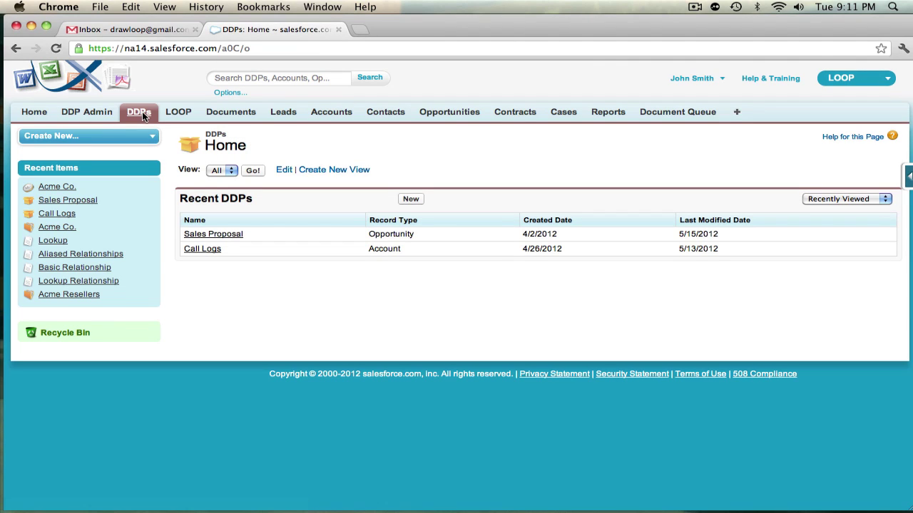
pyautogui.click(208, 235)
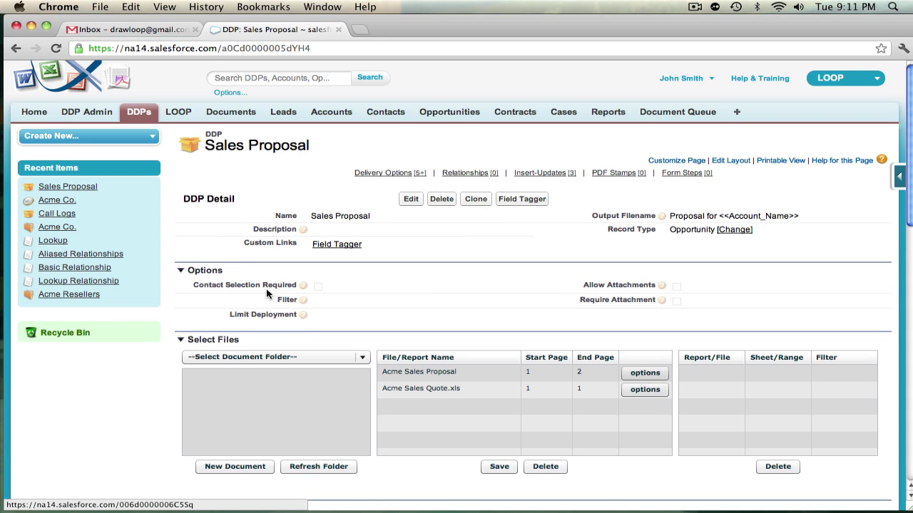
pyautogui.scroll(-10, 281, 383)
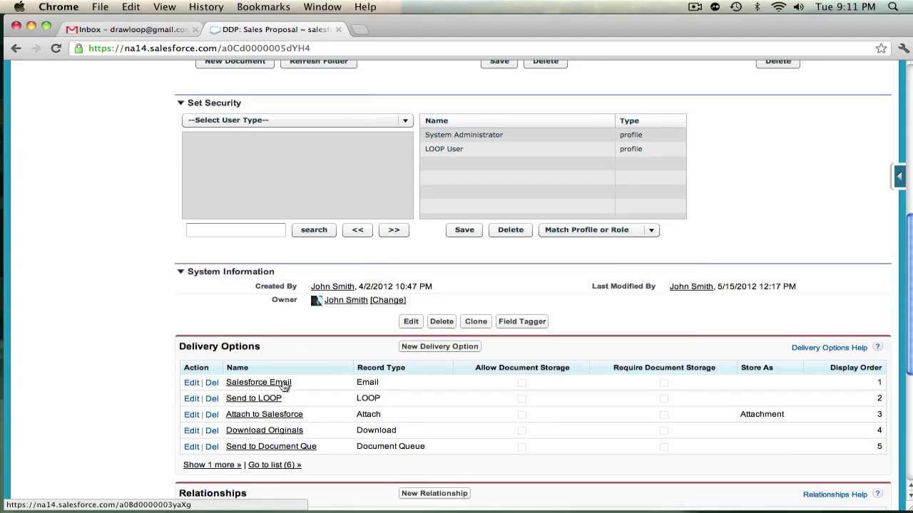
pyautogui.click(417, 349)
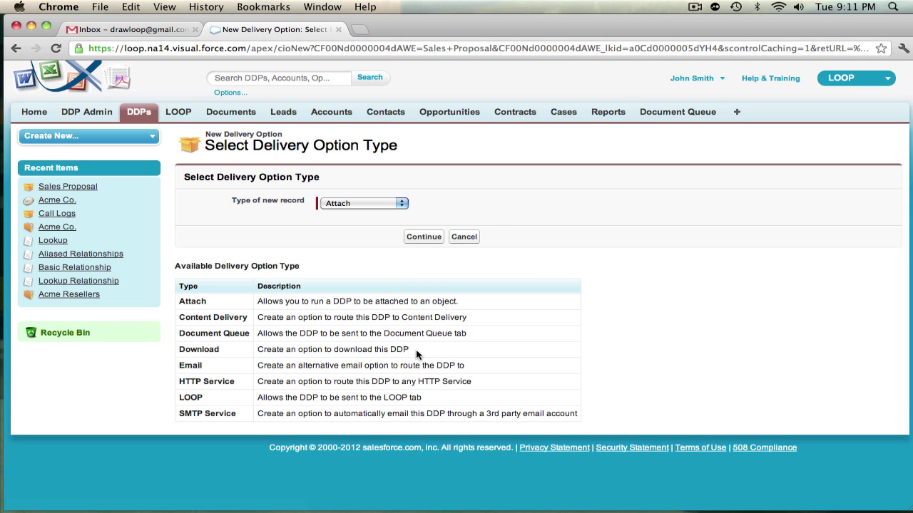
# Step: Choose SMTP Service as the new delivery option's record type and continue to its edit form
pyautogui.click(372, 203)
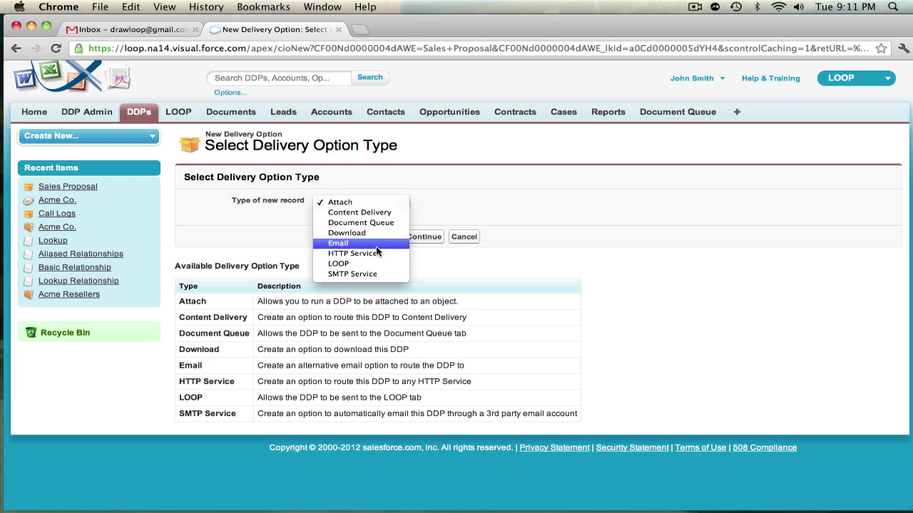
pyautogui.click(382, 274)
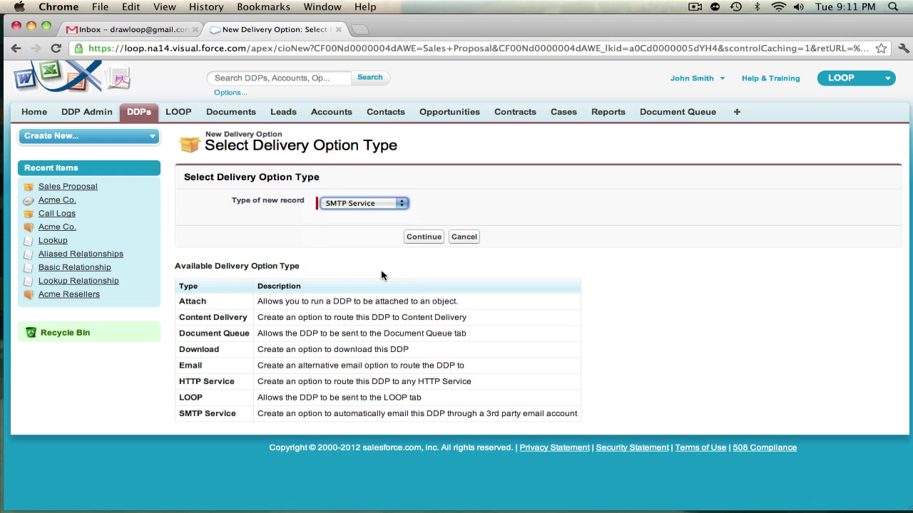
pyautogui.click(411, 239)
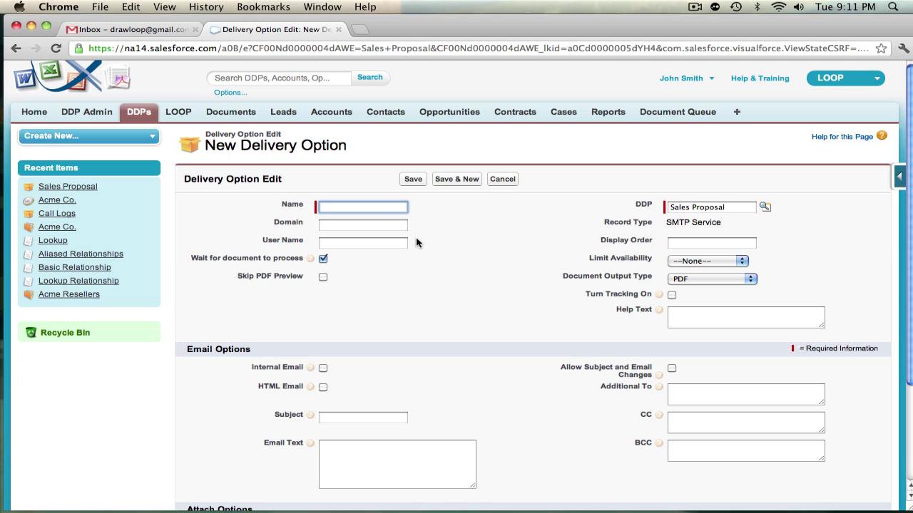
# Step: Name the delivery option SMTP GMail Delivery and set its domain to smtp.gmail.com
pyautogui.write('SM')
pyautogui.press('Down')
pyautogui.press('Return')
pyautogui.press('Tab')
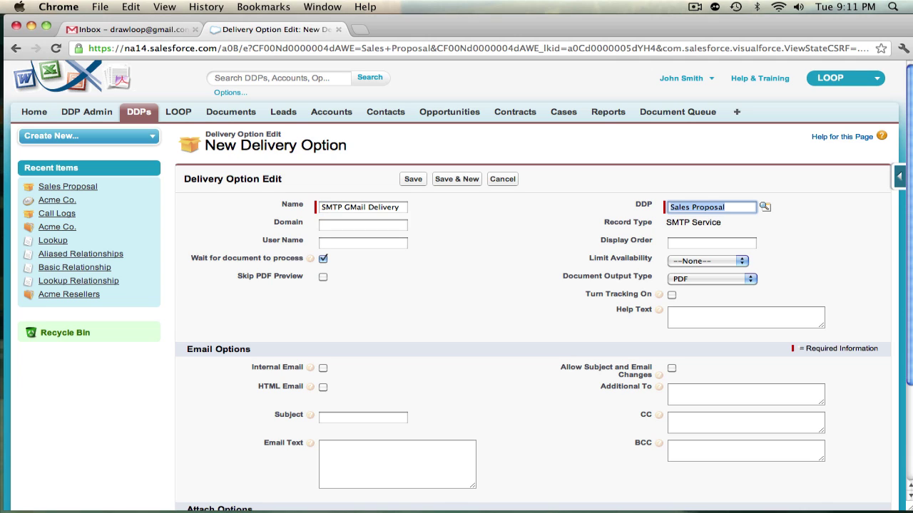
pyautogui.click(389, 226)
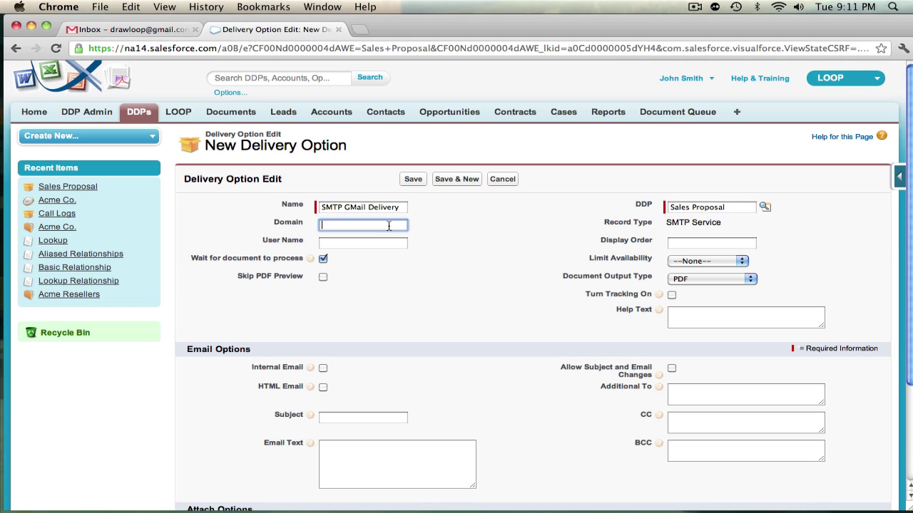
pyautogui.write('s')
pyautogui.press('Down')
pyautogui.press('Return')
pyautogui.press('Tab')
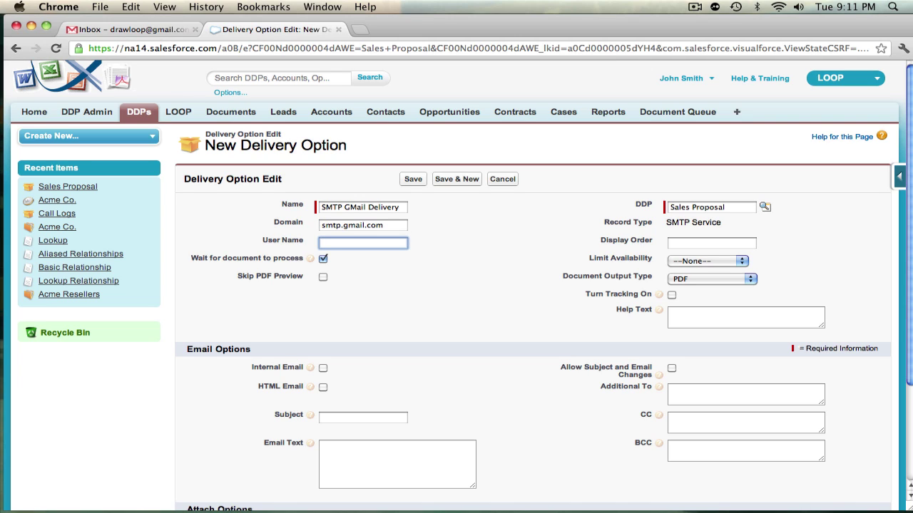
# Step: Enter the Gmail account's e-mail address as the user name and set the display order to 8
pyautogui.write('dr')
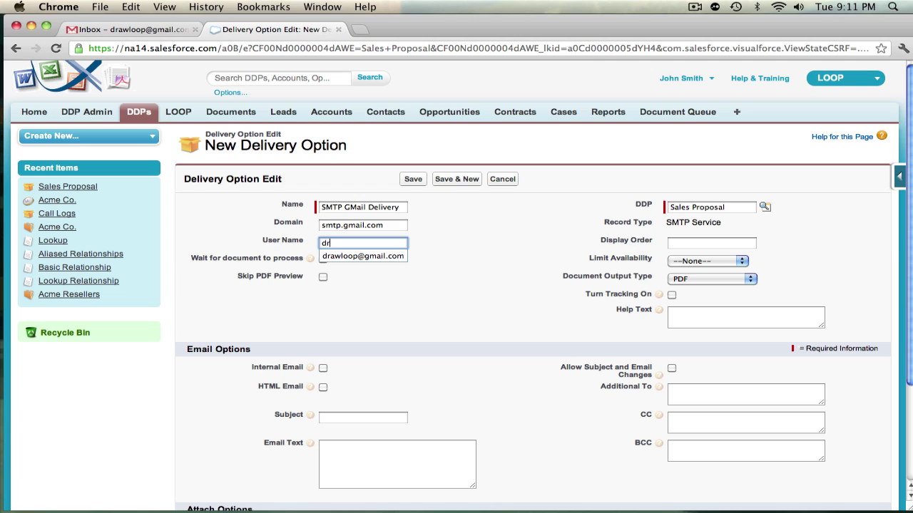
pyautogui.press('Down')
pyautogui.press('Return')
pyautogui.press('Tab')
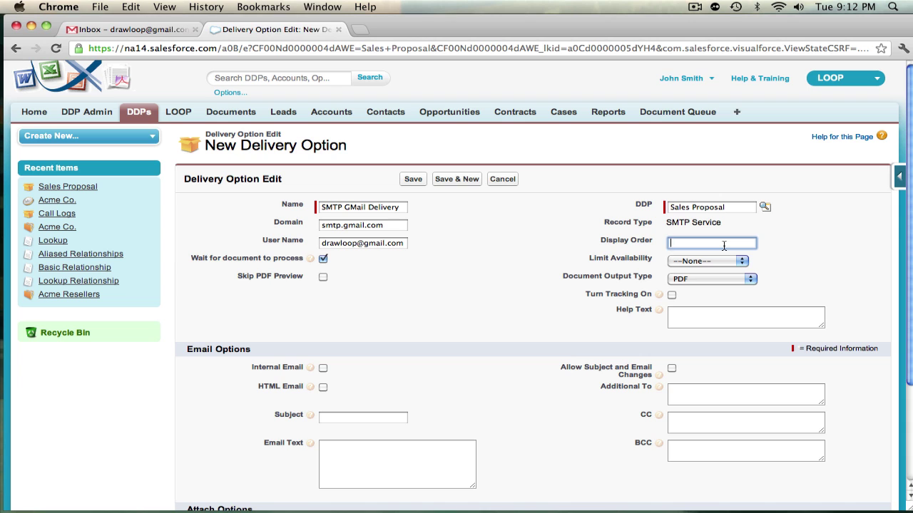
pyautogui.write('8')
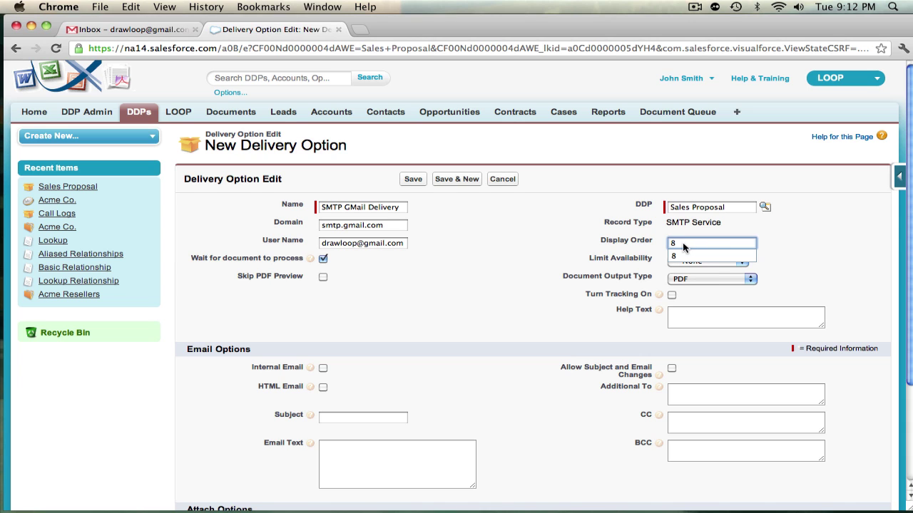
# Step: Examine the choices for Limit Availability and Document Output Type, and the Help Text field
pyautogui.scroll(-1, 630, 243)
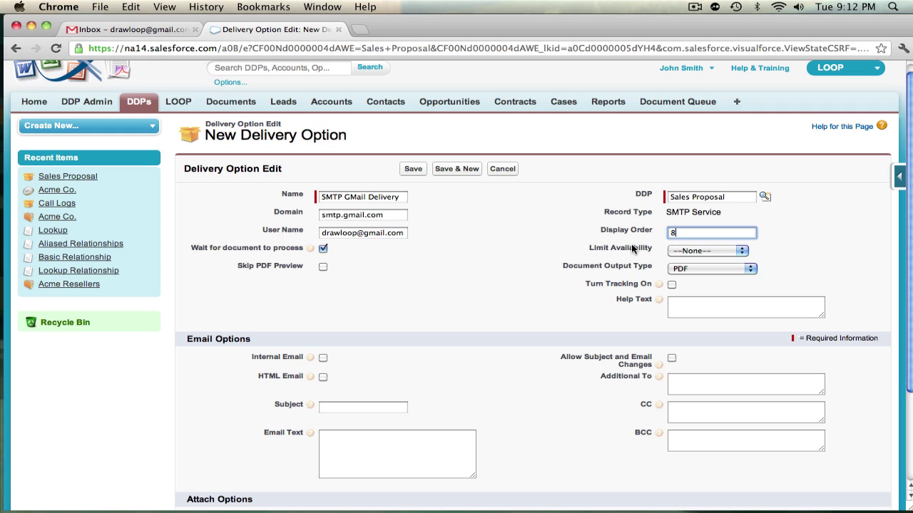
pyautogui.click(679, 251)
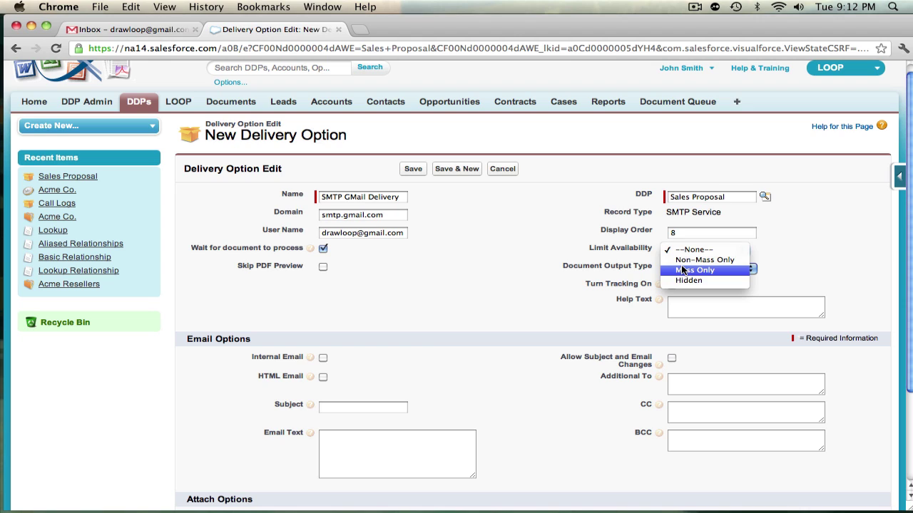
pyautogui.click(628, 256)
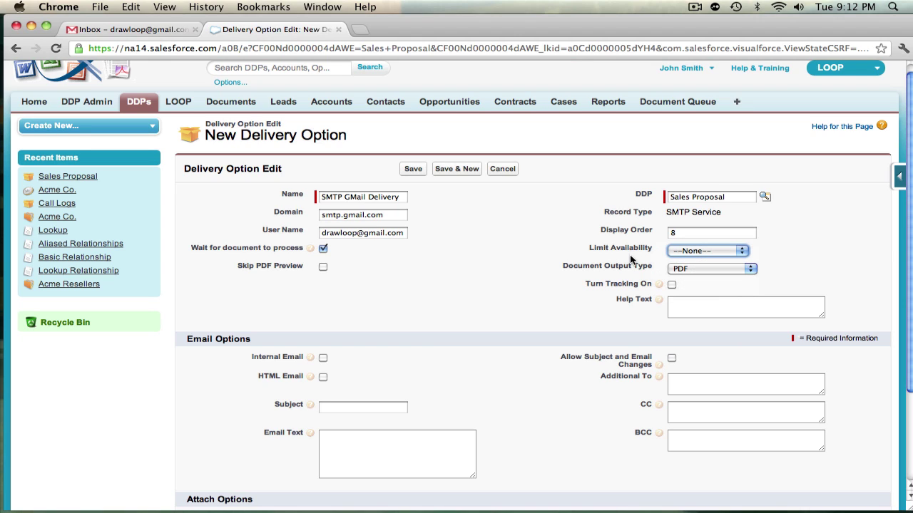
pyautogui.click(675, 269)
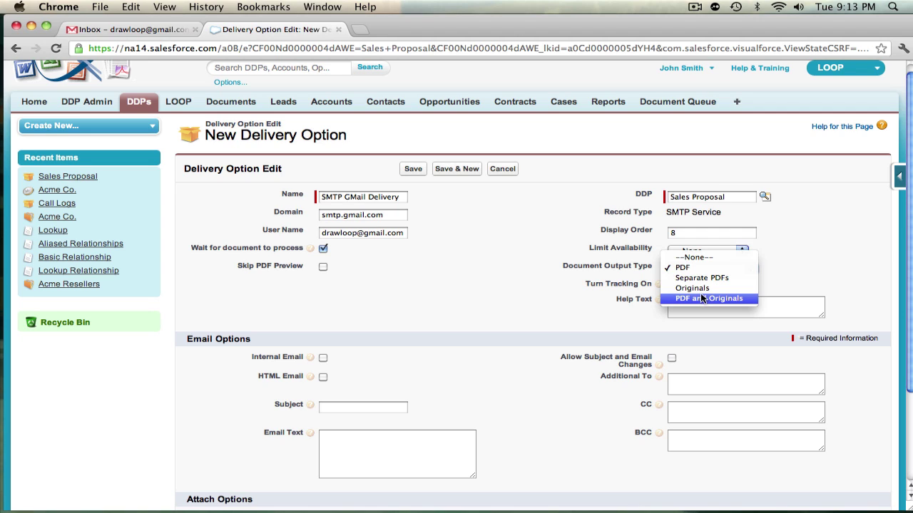
pyautogui.click(796, 268)
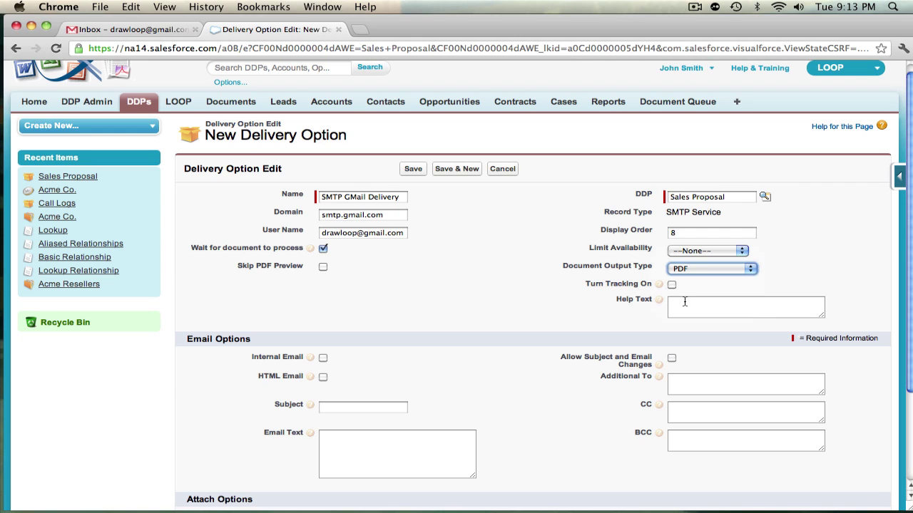
pyautogui.click(685, 302)
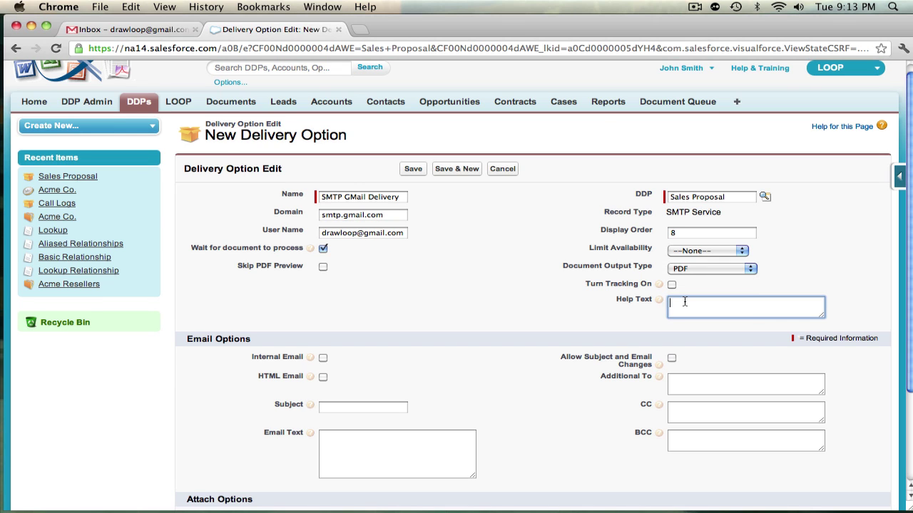
# Step: Enter "Subject for <<Account_Name>>" as the delivery option's email subject
pyautogui.scroll(-3, 684, 302)
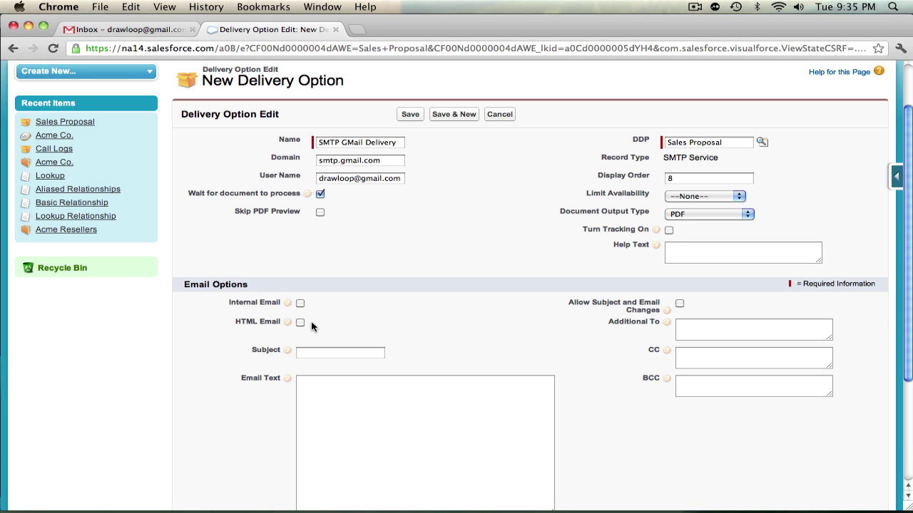
pyautogui.click(321, 393)
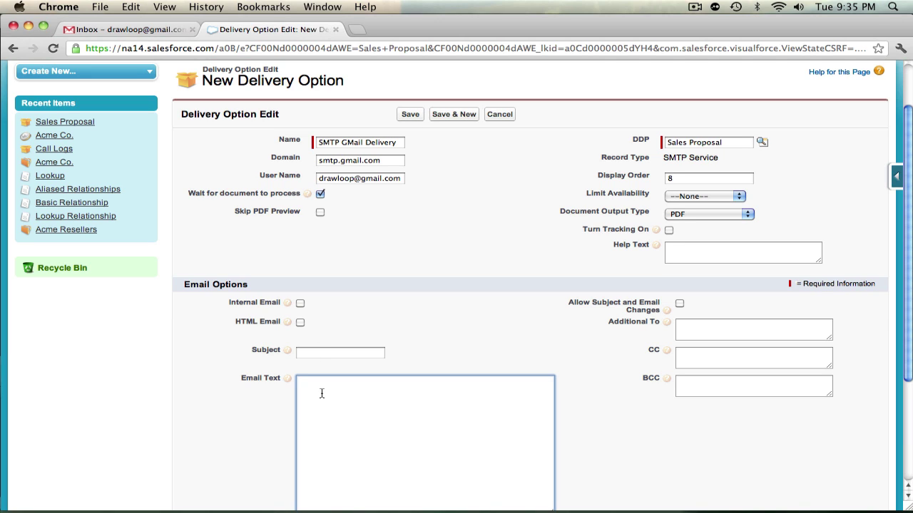
pyautogui.click(322, 350)
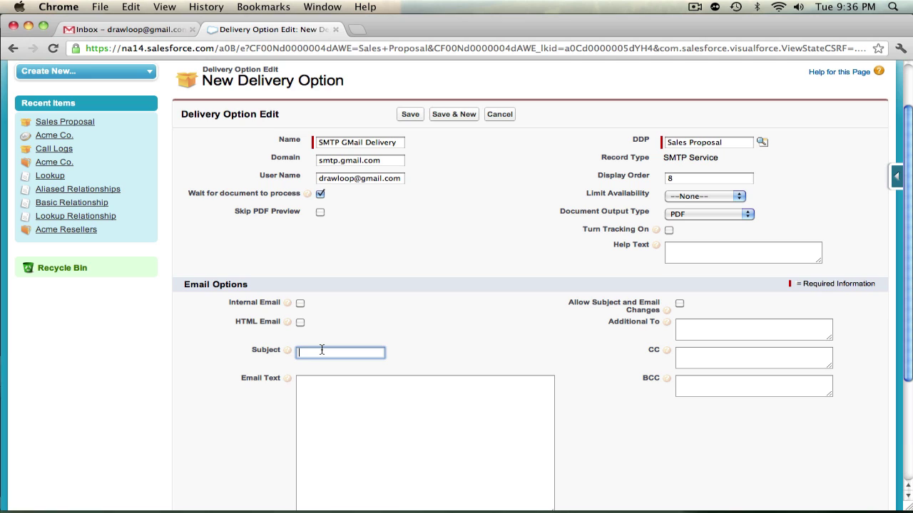
pyautogui.write('Subject for ')
pyautogui.write('<<Account')
pyautogui.write('_Name>>')
# Step: Write the email text: "Dear <<Contact_firstname>>,", "Thanks for purchasing LOOP for Salesforce.", "Best," and "<<User_Name>>", with a blank line between each
pyautogui.scroll(-2, 328, 386)
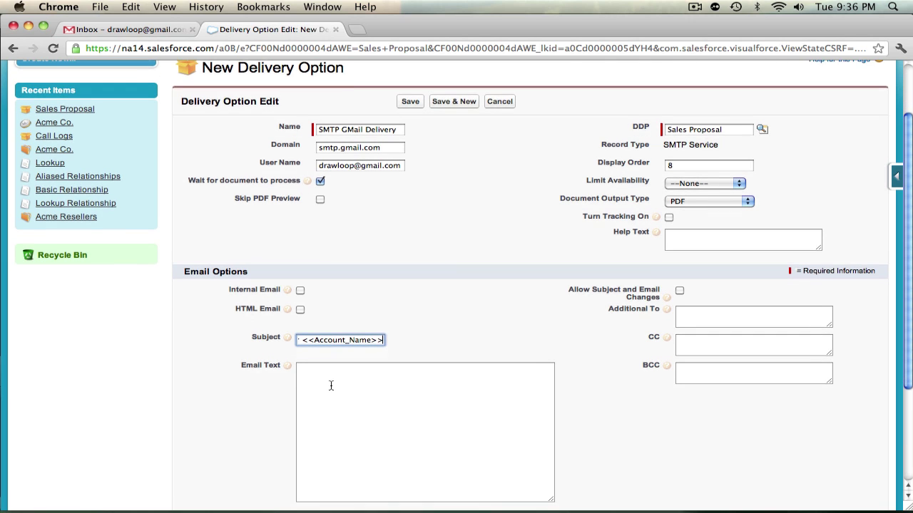
pyautogui.scroll(-1, 331, 386)
pyautogui.click(331, 386)
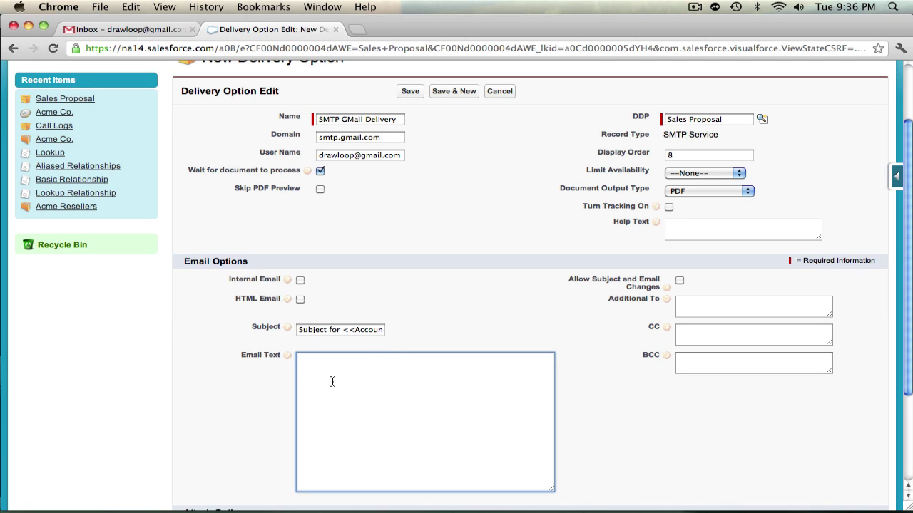
pyautogui.write('Dear <<Contact_firstname')
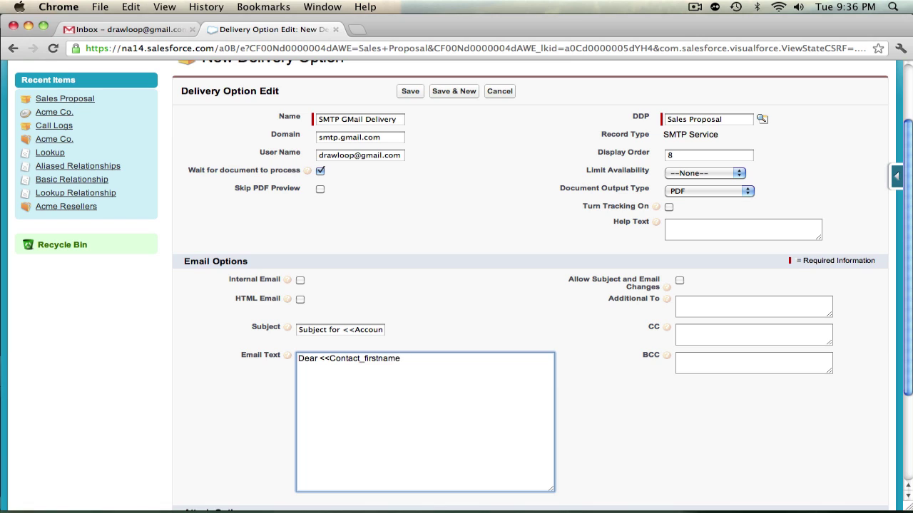
pyautogui.write('>>,')
pyautogui.press('Return')
pyautogui.press('Return')
pyautogui.write('Thanks for purchasing ')
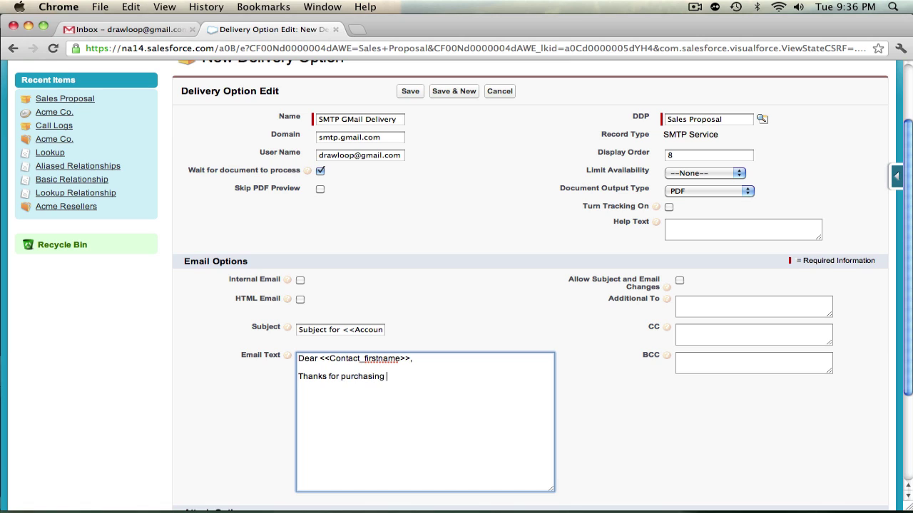
pyautogui.write('LOOP for Salesforce.')
pyautogui.press('Return')
pyautogui.press('Return')
pyautogui.write('Best,  ')
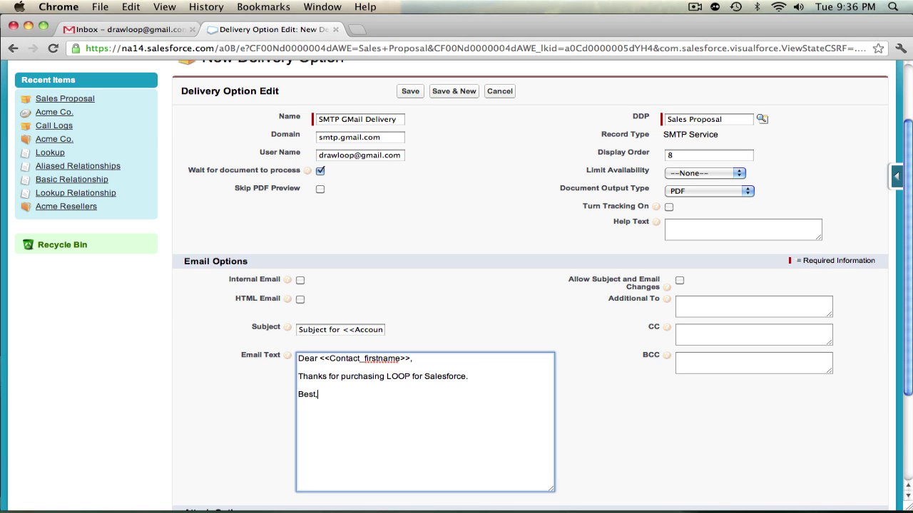
pyautogui.write('<<User_Name>>')
# Step: Examine the Additional To, CC and BCC recipient fields in the email options
pyautogui.click(695, 307)
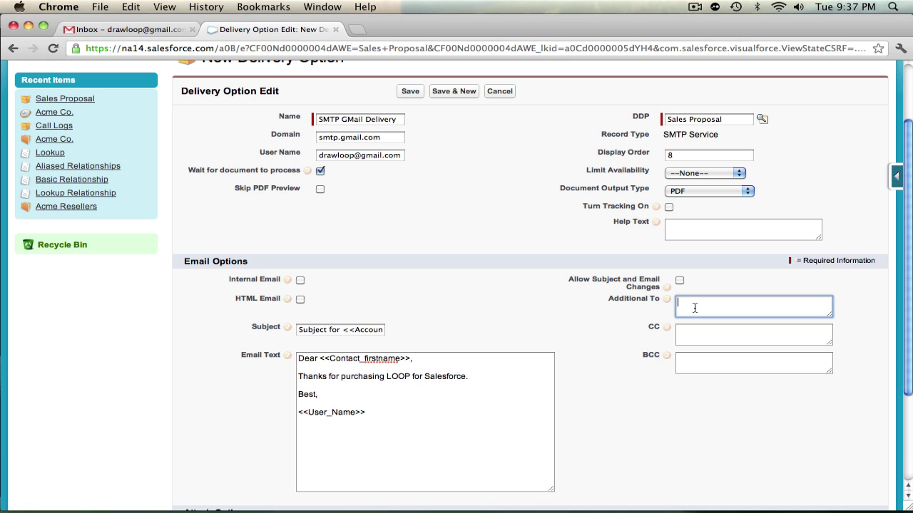
pyautogui.click(694, 332)
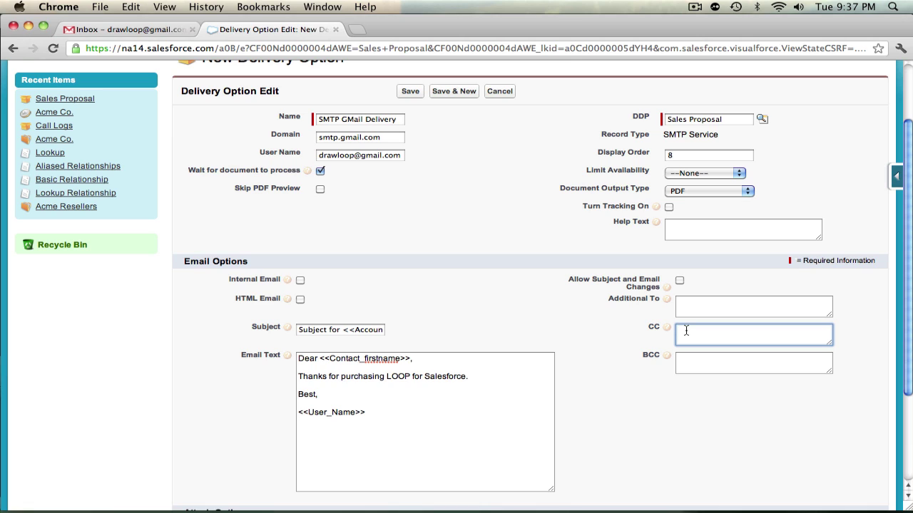
pyautogui.click(686, 356)
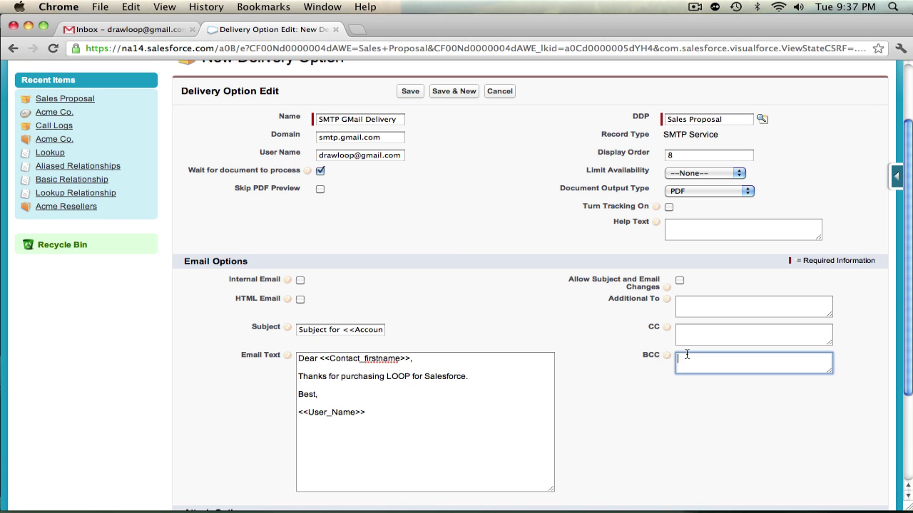
pyautogui.scroll(1, 688, 356)
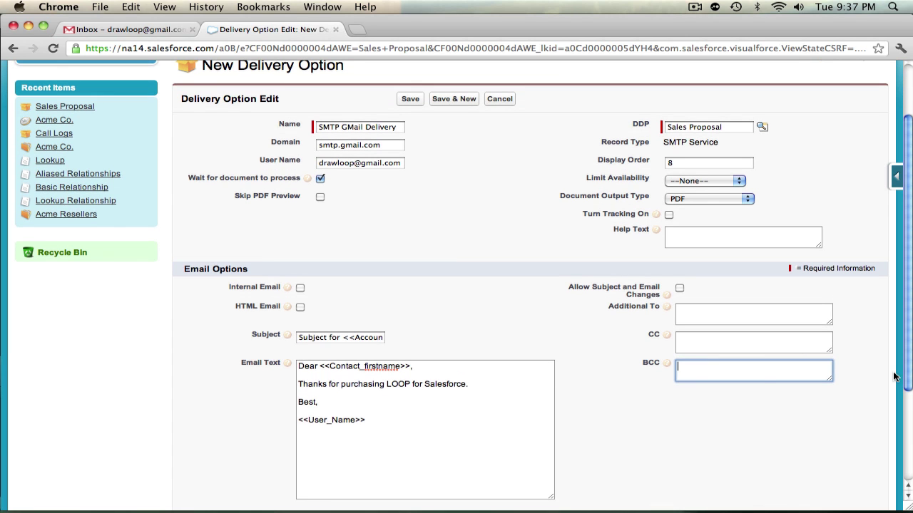
# Step: Check the Store As choices in the attach options without selecting one, and save the delivery option
pyautogui.moveTo(907, 378); pyautogui.dragTo(909, 445)
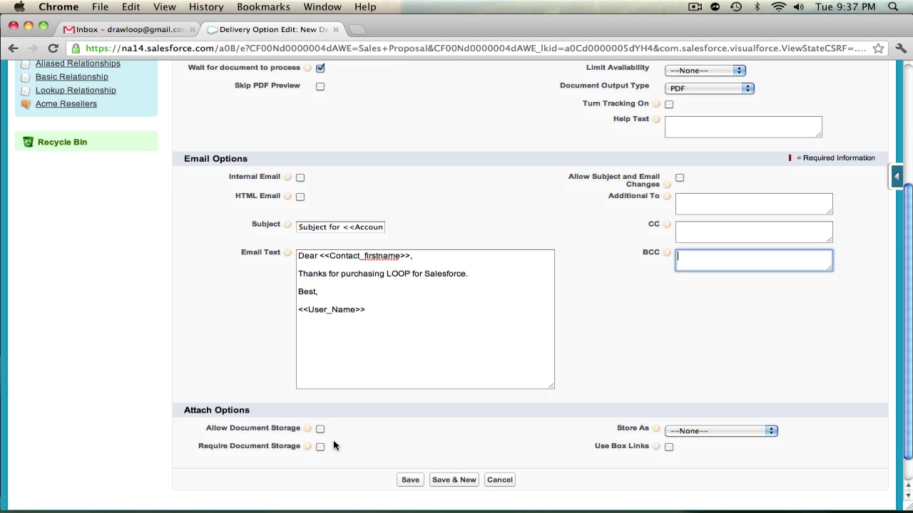
pyautogui.click(687, 432)
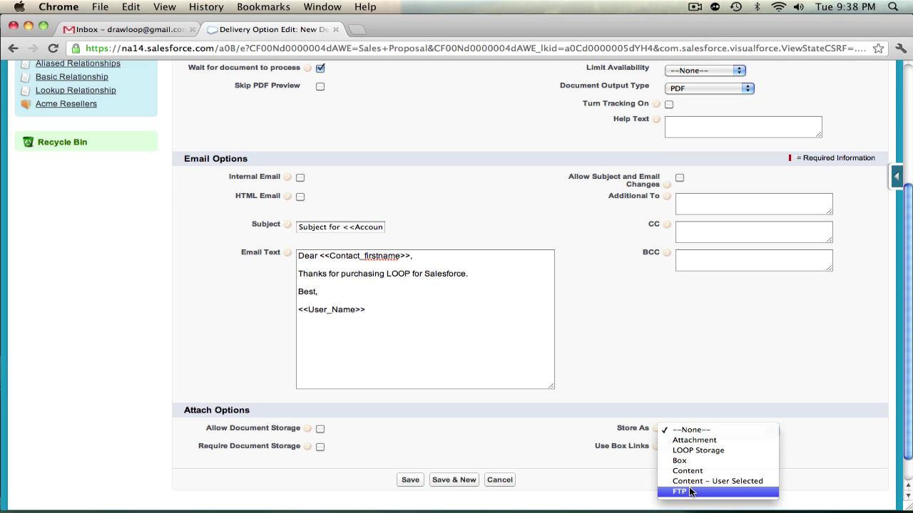
pyautogui.click(543, 434)
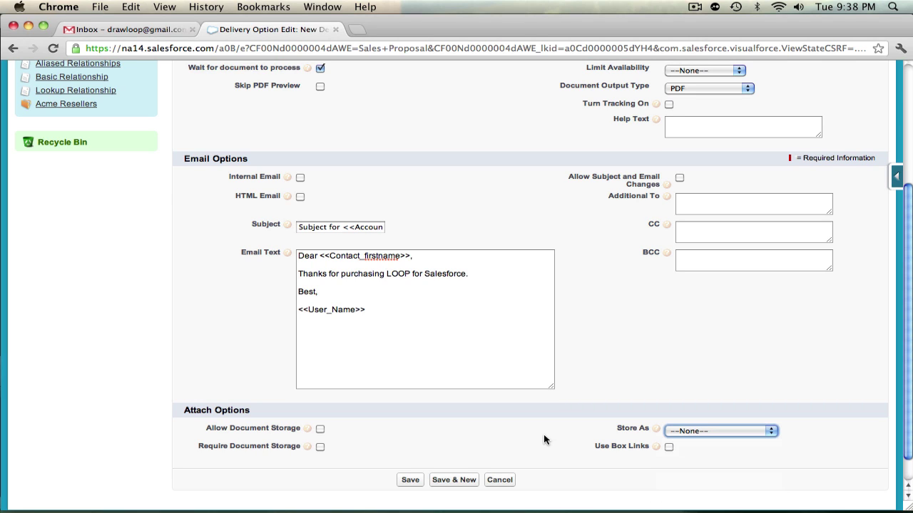
pyautogui.click(411, 479)
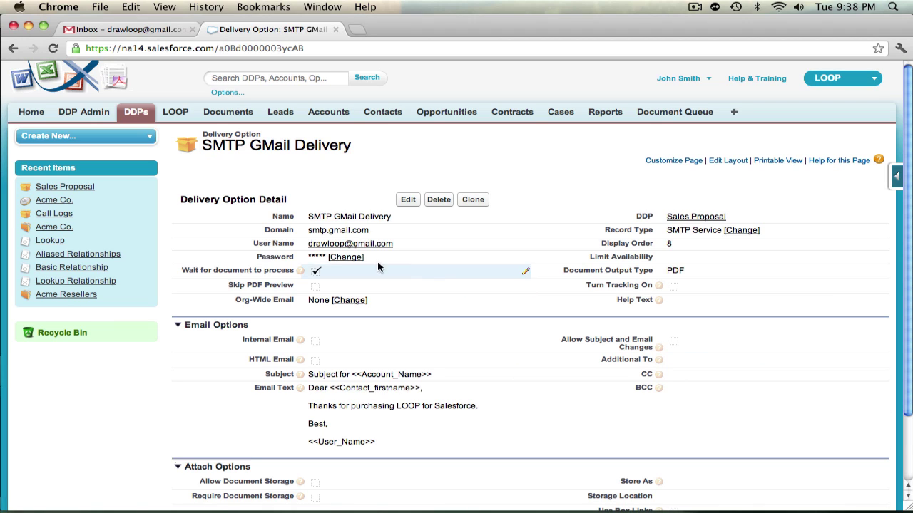
# Step: Enter the Gmail account password for the SMTP GMail Delivery option and save it
pyautogui.click(348, 257)
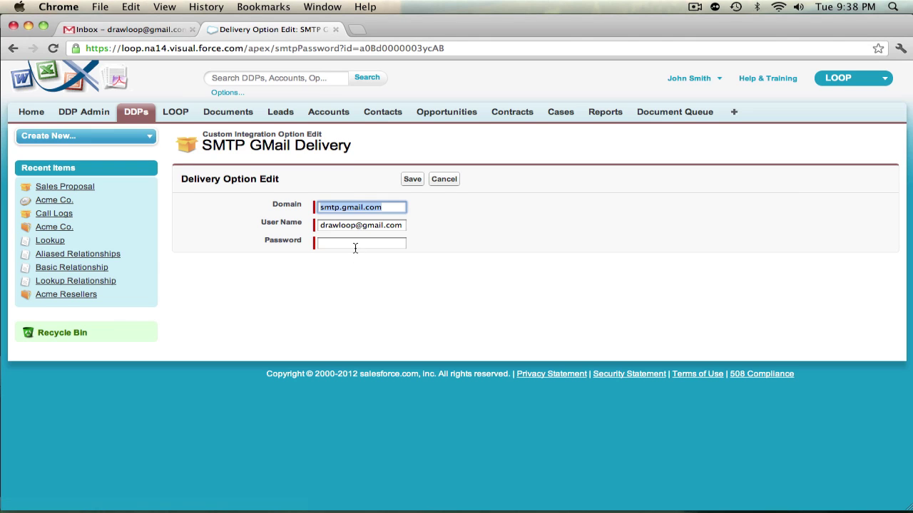
pyautogui.click(355, 246)
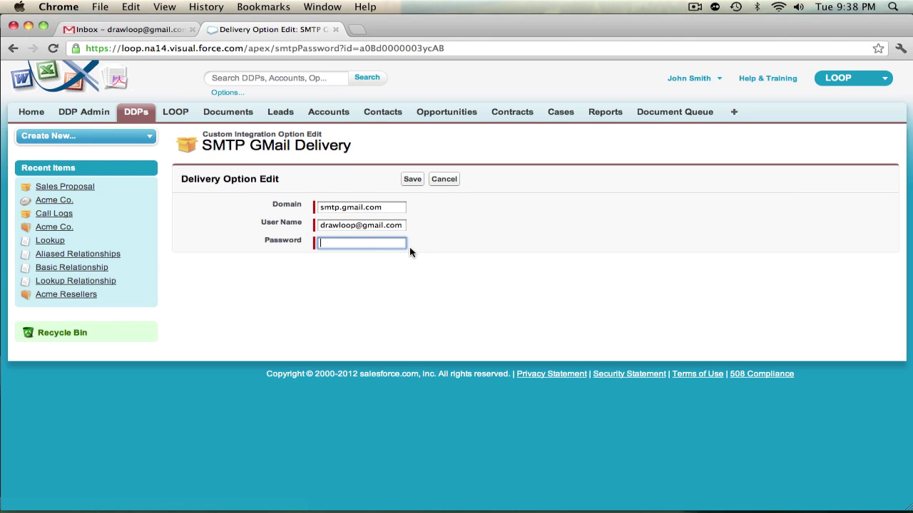
pyautogui.write('•••••••••')
pyautogui.click(412, 181)
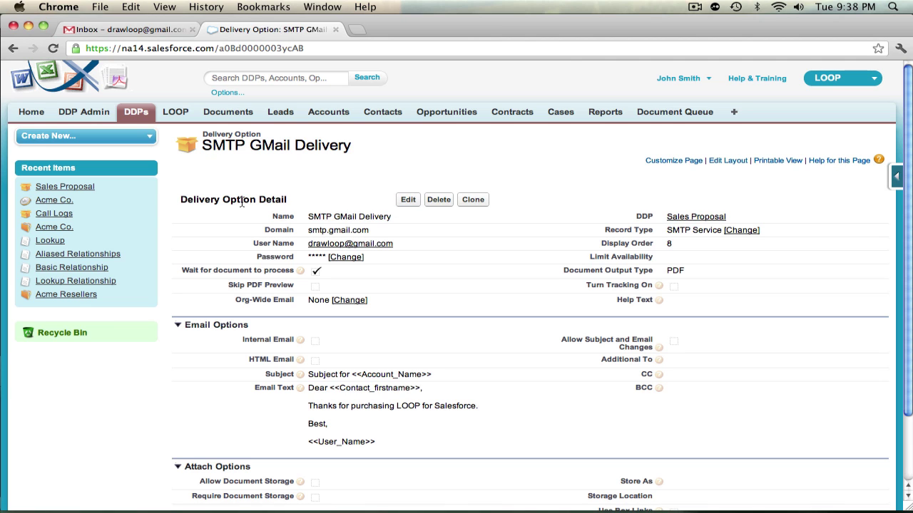
# Step: Open LOOPlus from the Acme Co. opportunity, and choose SMTP GMail Delivery and the first listed contact for the Sales Proposal DDP
pyautogui.click(44, 207)
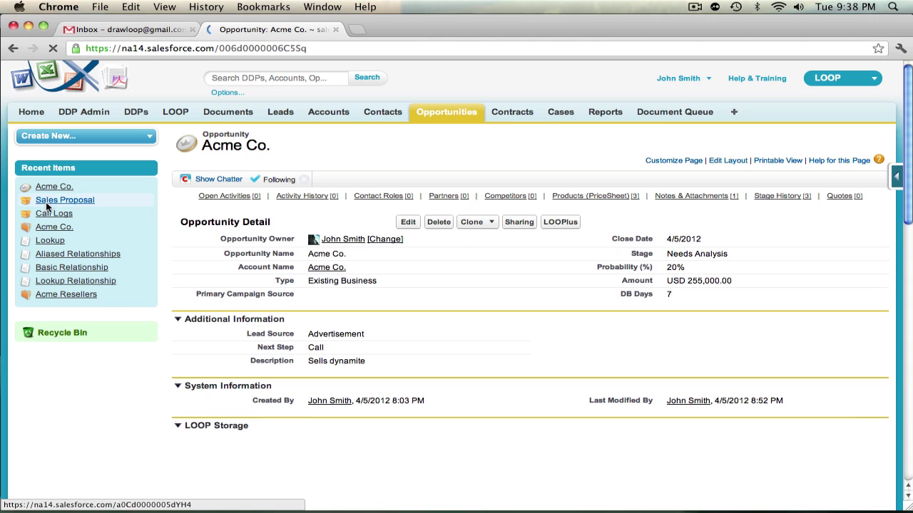
pyautogui.click(557, 224)
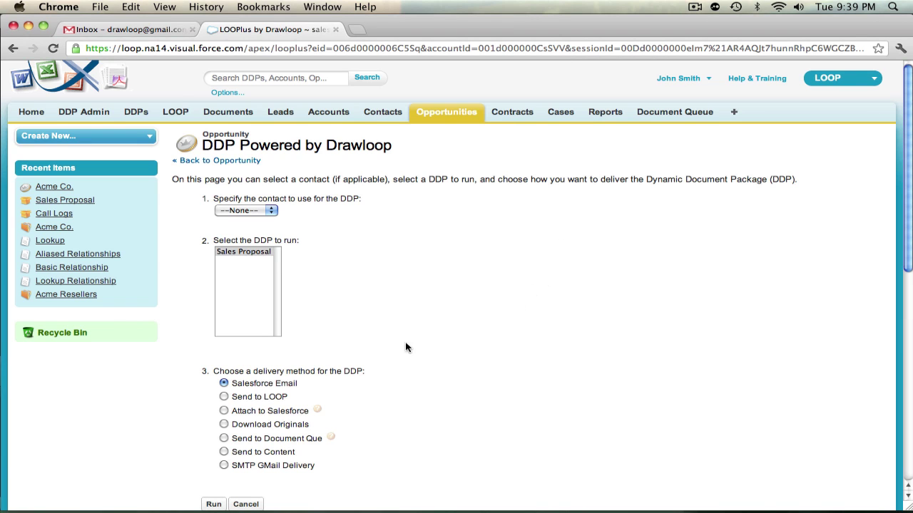
pyautogui.click(224, 465)
pyautogui.click(253, 212)
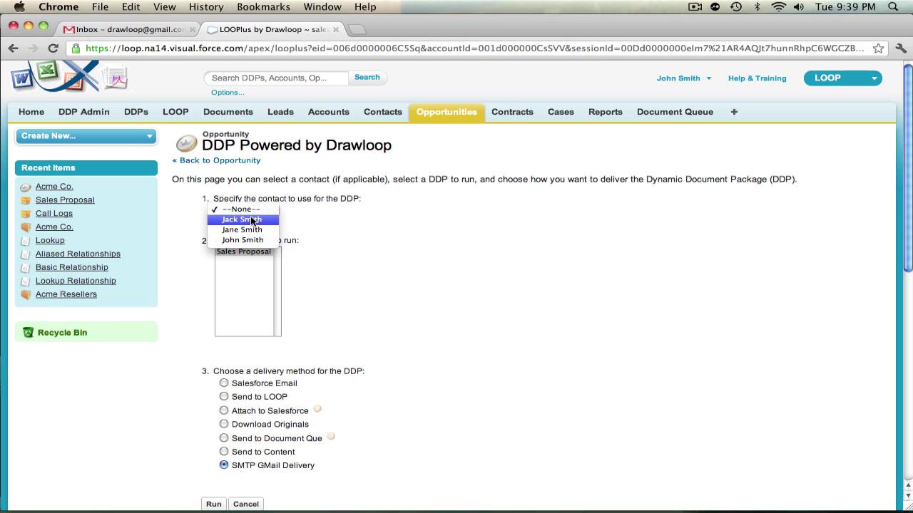
pyautogui.click(251, 220)
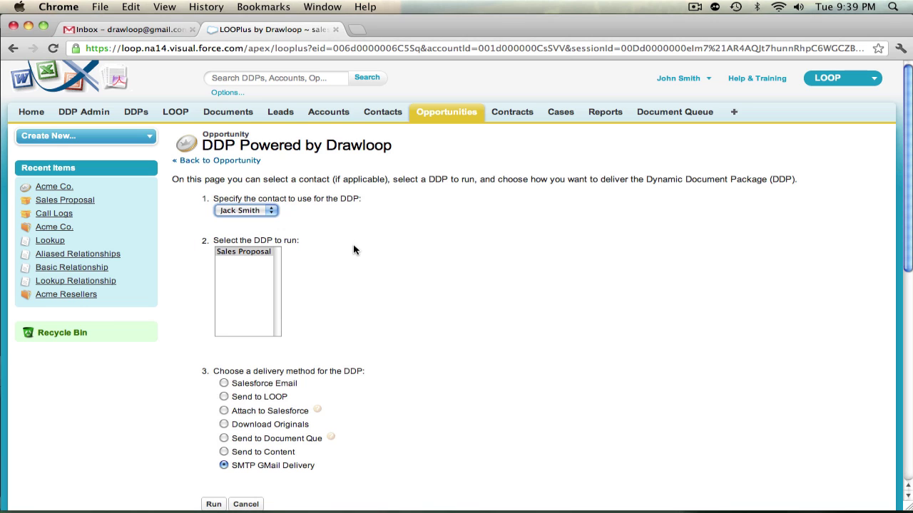
# Step: Run the Sales Proposal DDP and email the generated "Proposal for Acme Co.pdf"
pyautogui.scroll(-1, 314, 359)
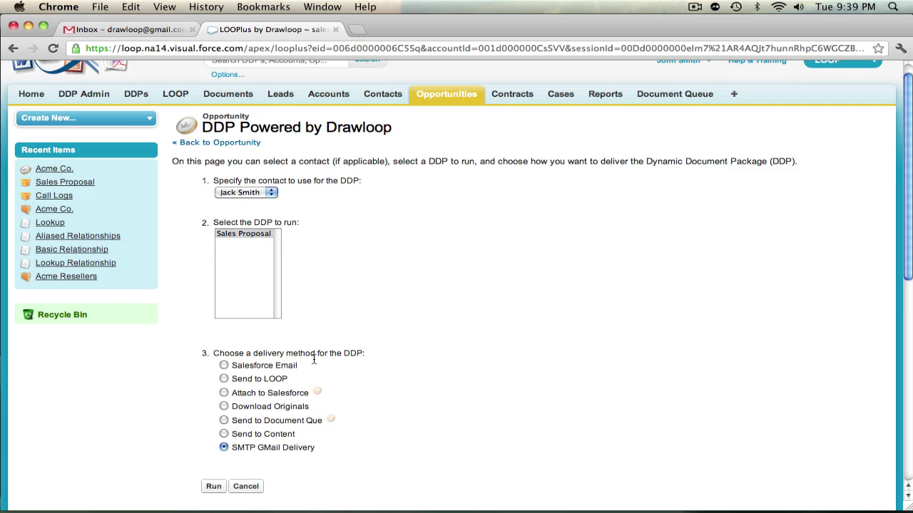
pyautogui.scroll(-1, 313, 361)
pyautogui.click(214, 482)
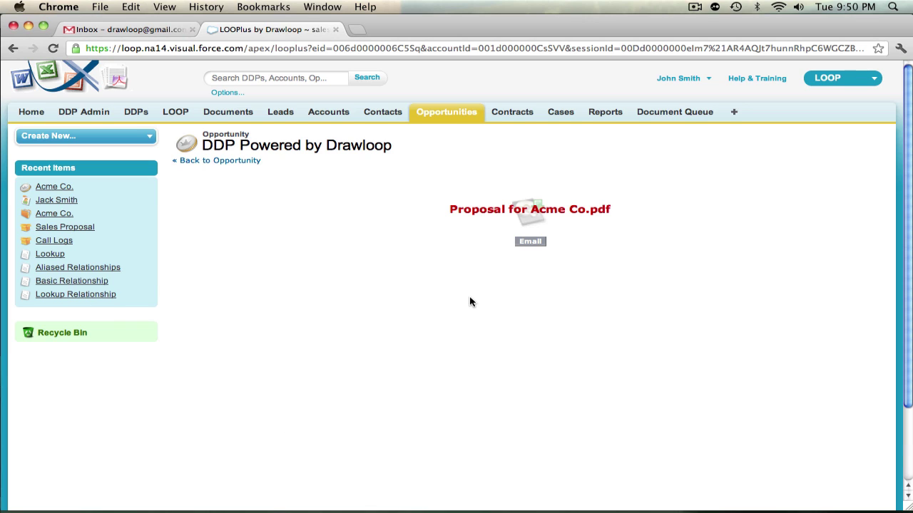
pyautogui.click(521, 246)
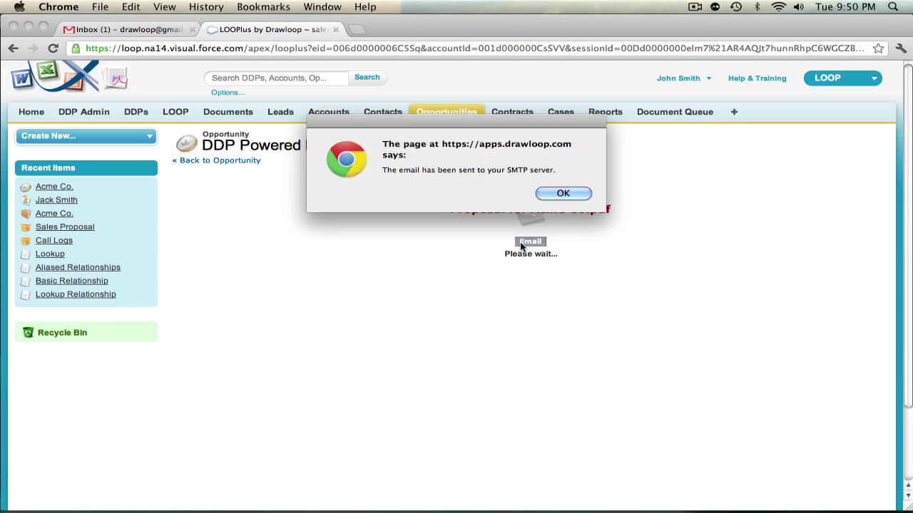
pyautogui.click(562, 194)
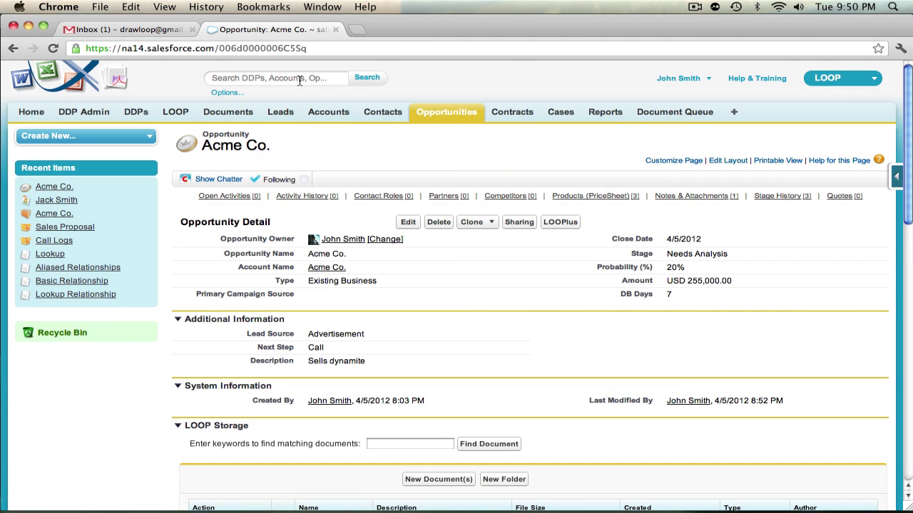
# Step: Switch to the Gmail inbox and open the message "Subject for Acme Co." to check its text and attachment
pyautogui.click(122, 29)
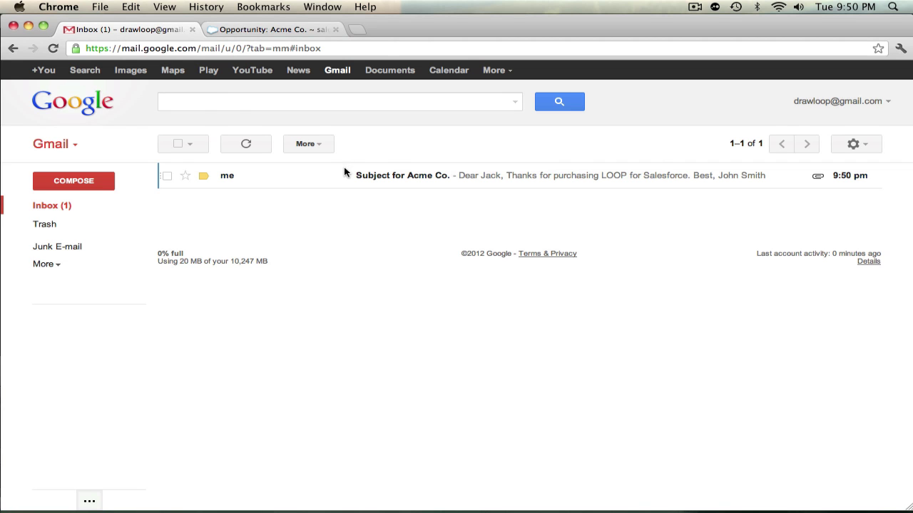
pyautogui.click(345, 178)
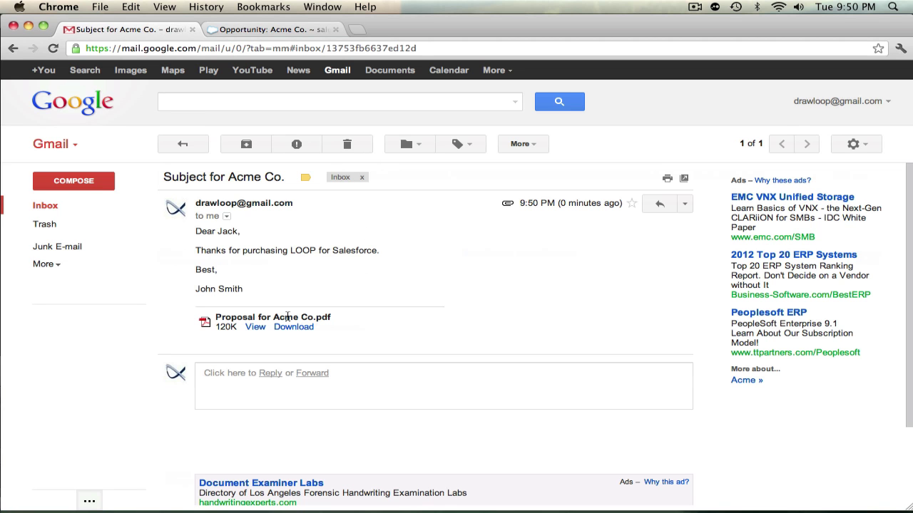